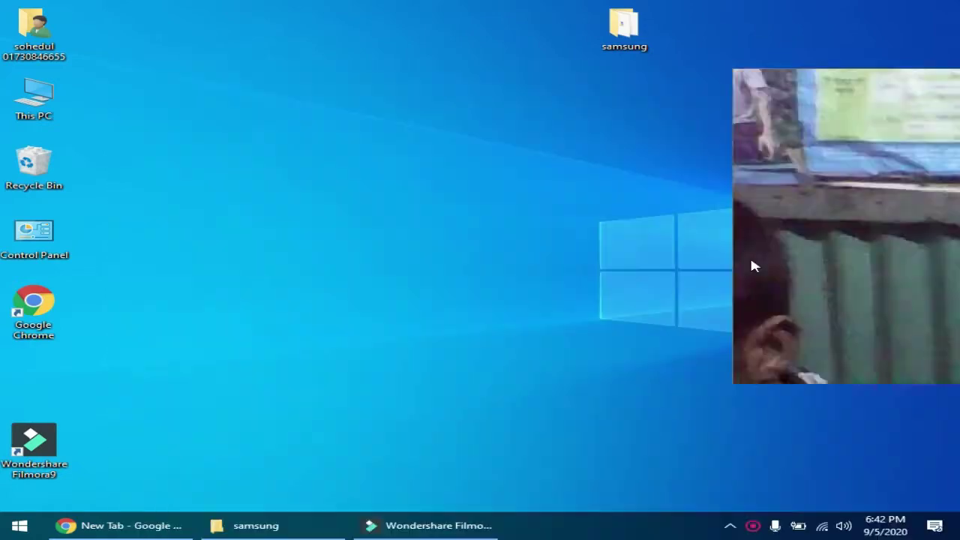
{"action": "left_click_drag", "start_coordinate": [919, 240], "coordinate": [350, 285]}
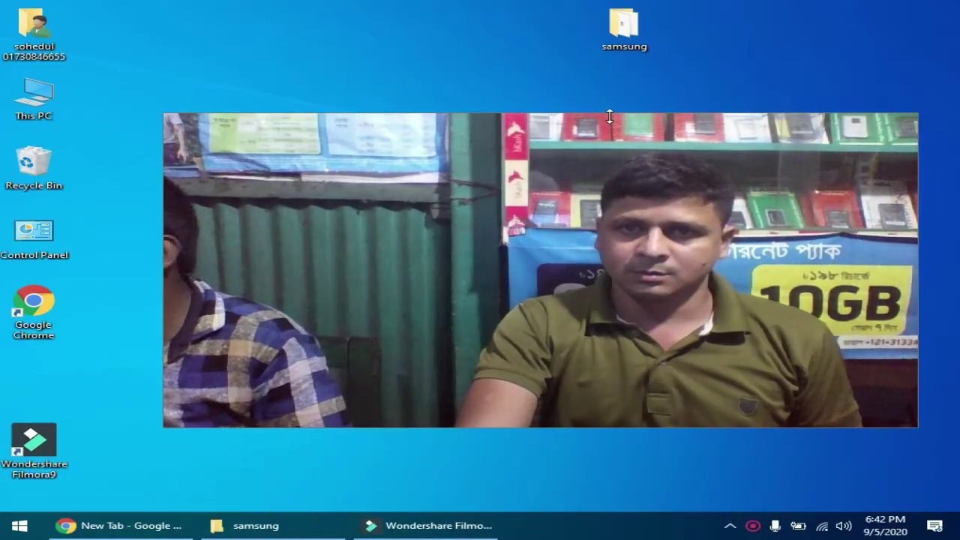
{"action": "left_click_drag", "start_coordinate": [610, 113], "coordinate": [610, 38]}
{"action": "left_click_drag", "start_coordinate": [642, 155], "coordinate": [479, 200]}
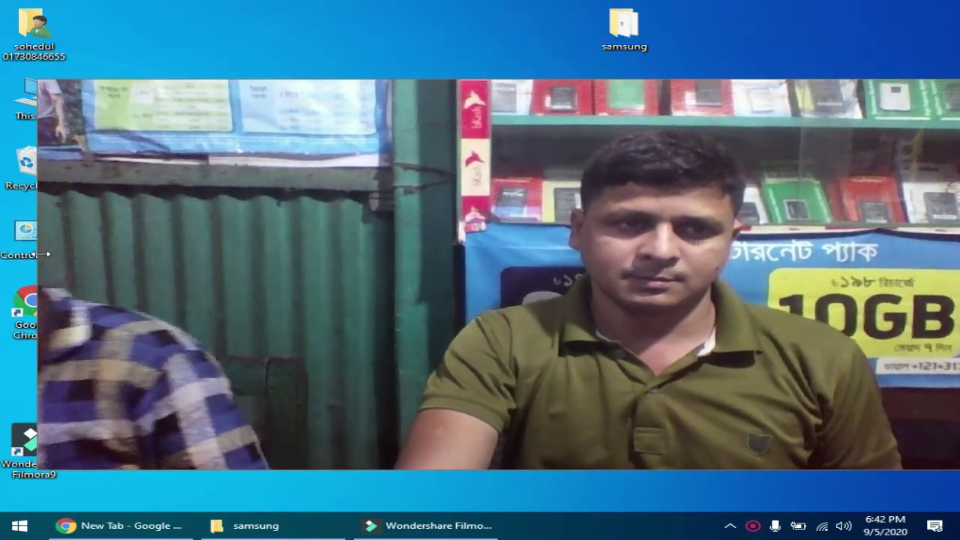
{"action": "left_click_drag", "start_coordinate": [46, 258], "coordinate": [498, 295]}
{"action": "left_click_drag", "start_coordinate": [654, 318], "coordinate": [608, 255]}
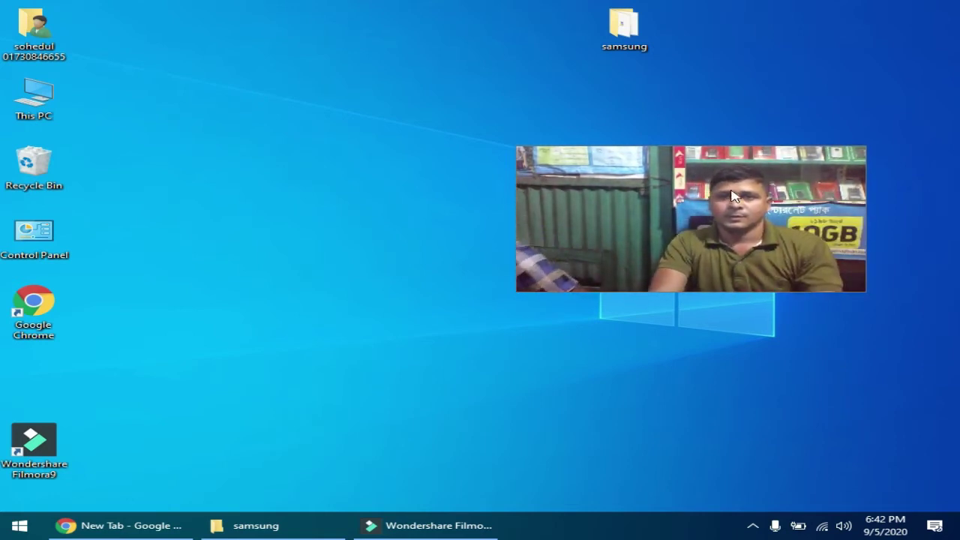
Step: Extract Odin3-v3.14.1.zip from the desktop's samsung folder into an Odin3-v3.14.1 subfolder using 7-Zip
{"action": "double_click", "coordinate": [614, 28]}
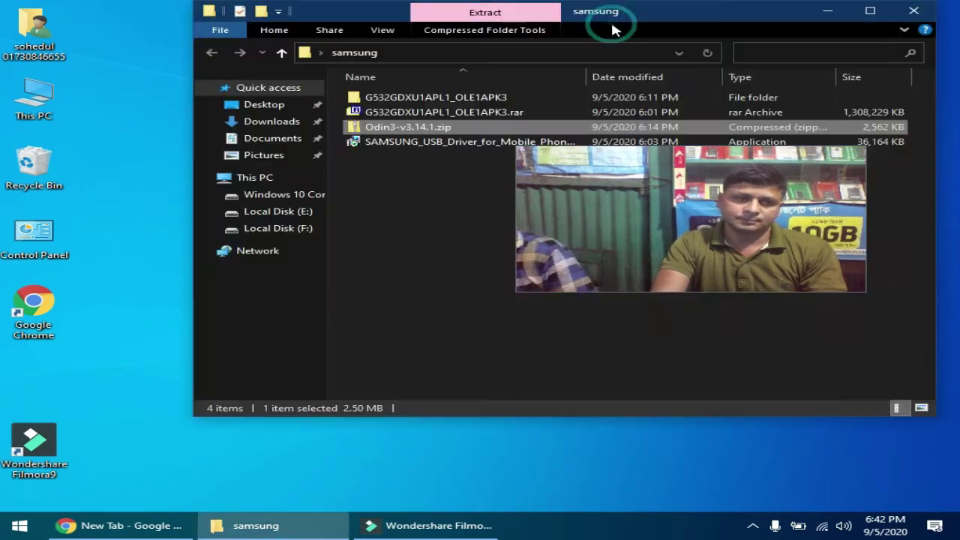
{"action": "double_click", "coordinate": [398, 129]}
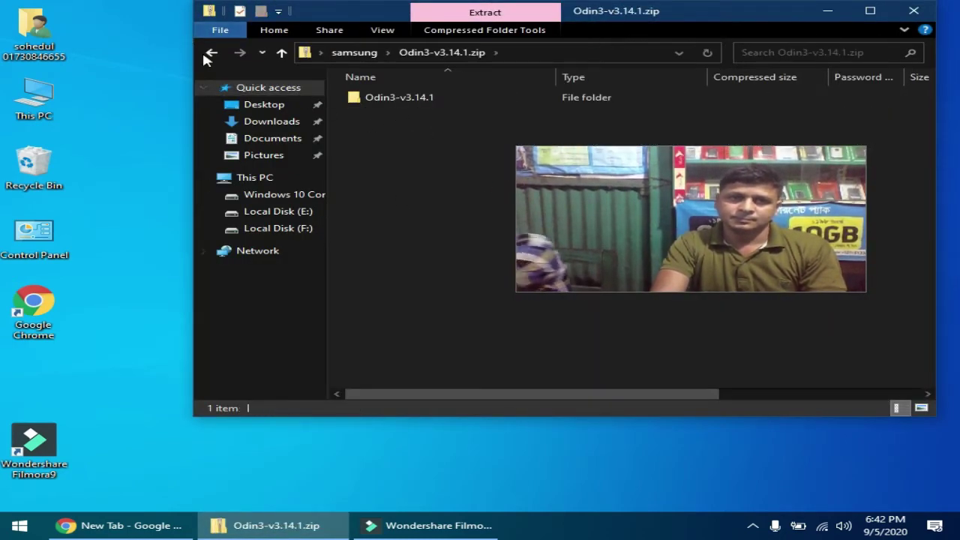
{"action": "left_click", "coordinate": [212, 53]}
{"action": "right_click", "coordinate": [403, 127]}
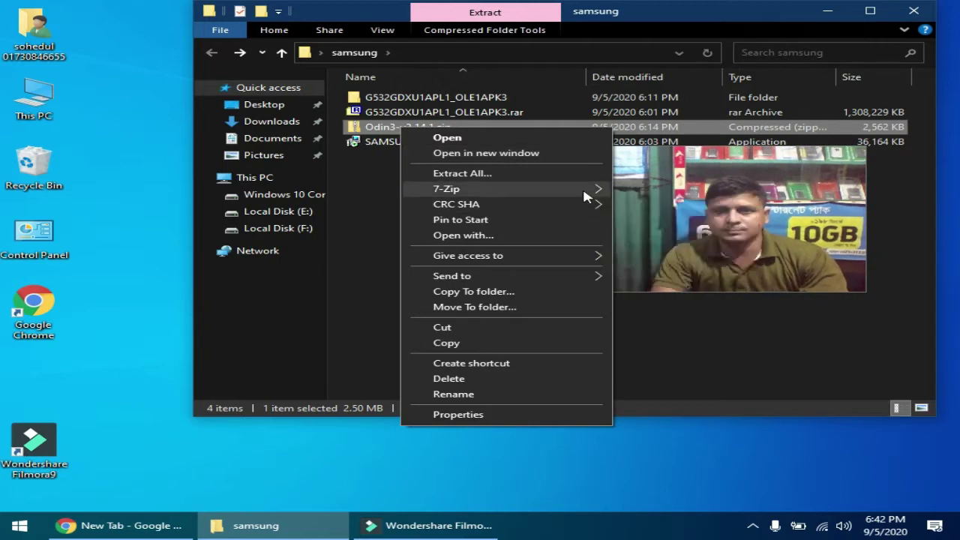
{"action": "mouse_move", "coordinate": [587, 191]}
{"action": "left_click", "coordinate": [705, 224]}
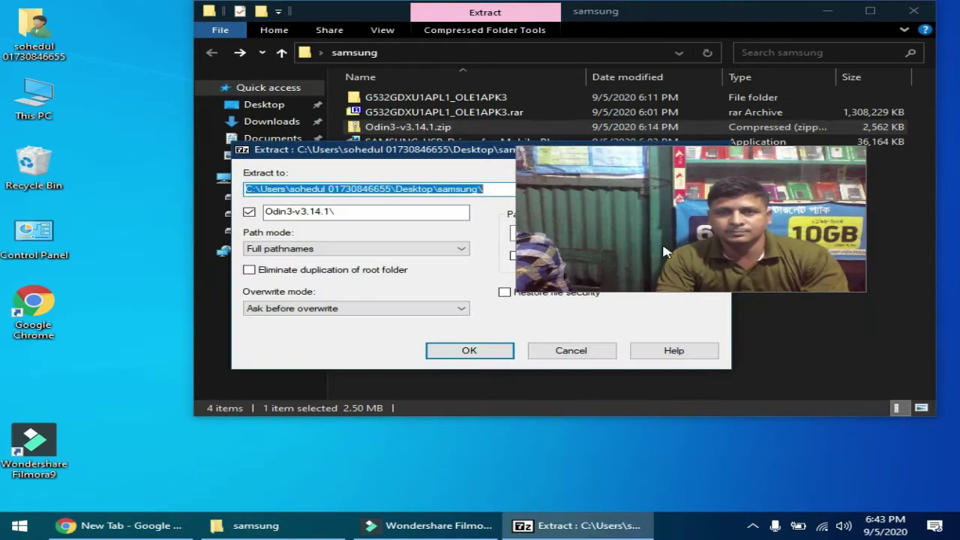
{"action": "left_click", "coordinate": [481, 351]}
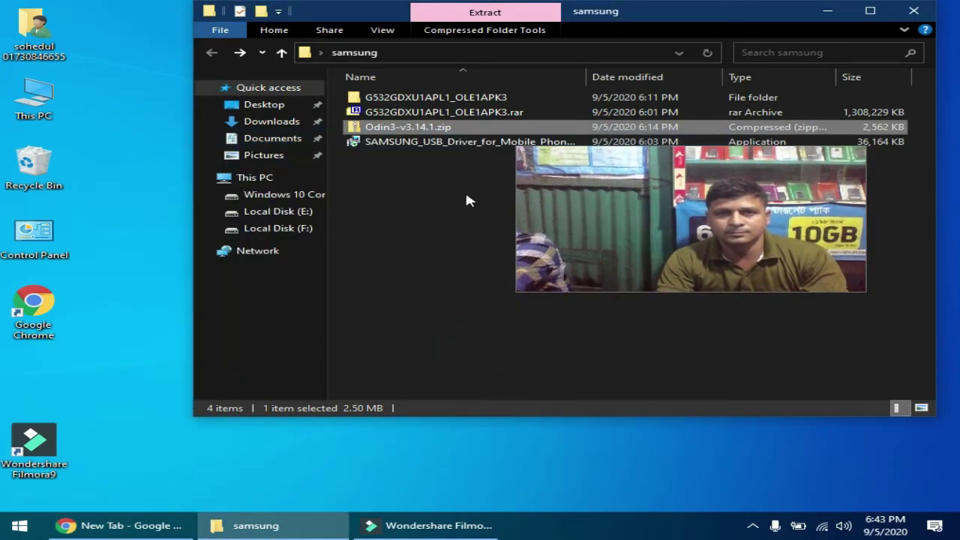
Step: Launch Odin3 v3.14.1.exe from the innermost folder of the extracted Odin3-v3.14.1 folder and accept its account warning
{"action": "double_click", "coordinate": [388, 113]}
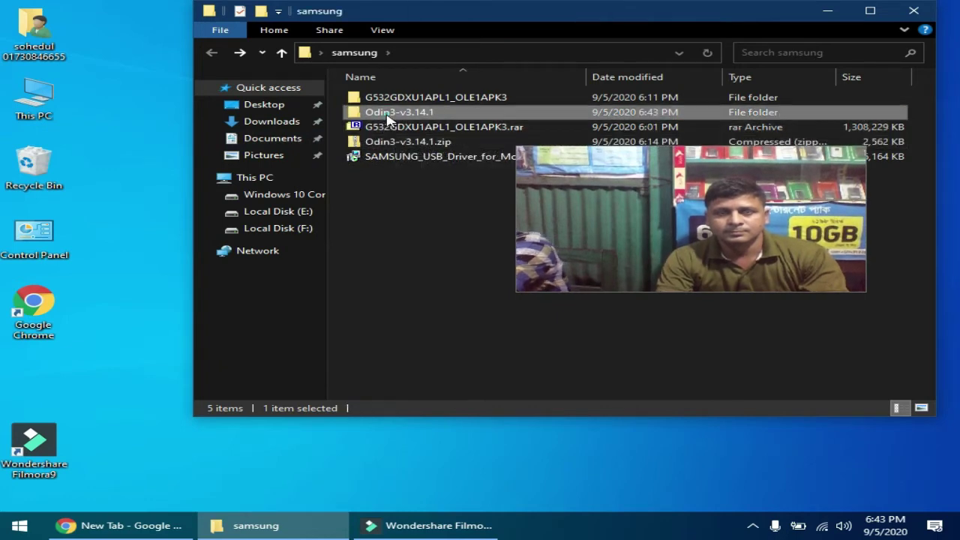
{"action": "double_click", "coordinate": [401, 97]}
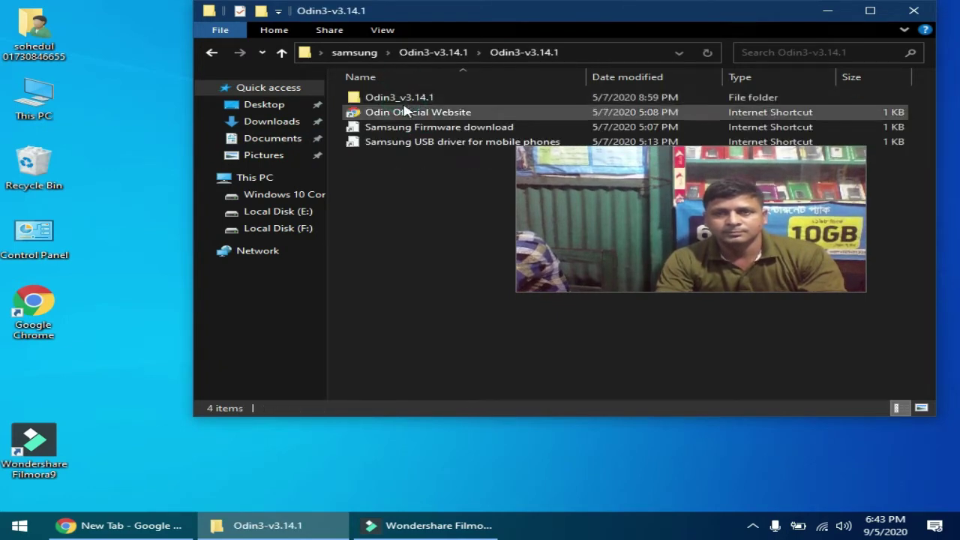
{"action": "double_click", "coordinate": [375, 98]}
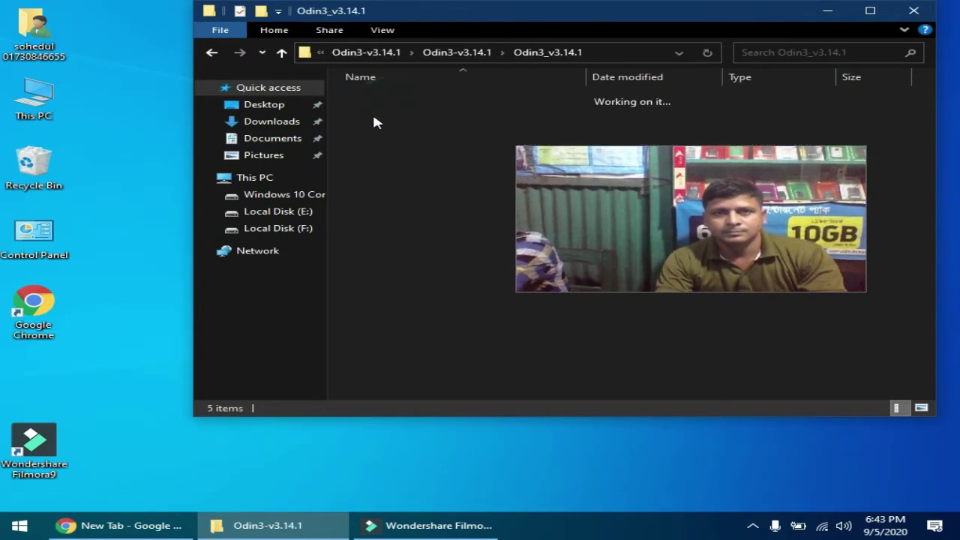
{"action": "double_click", "coordinate": [368, 97]}
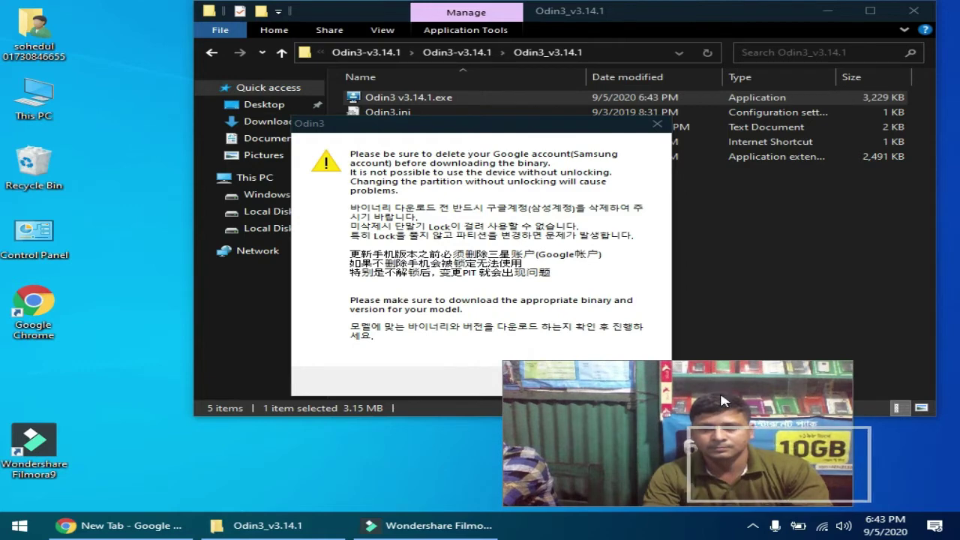
{"action": "left_click", "coordinate": [612, 377]}
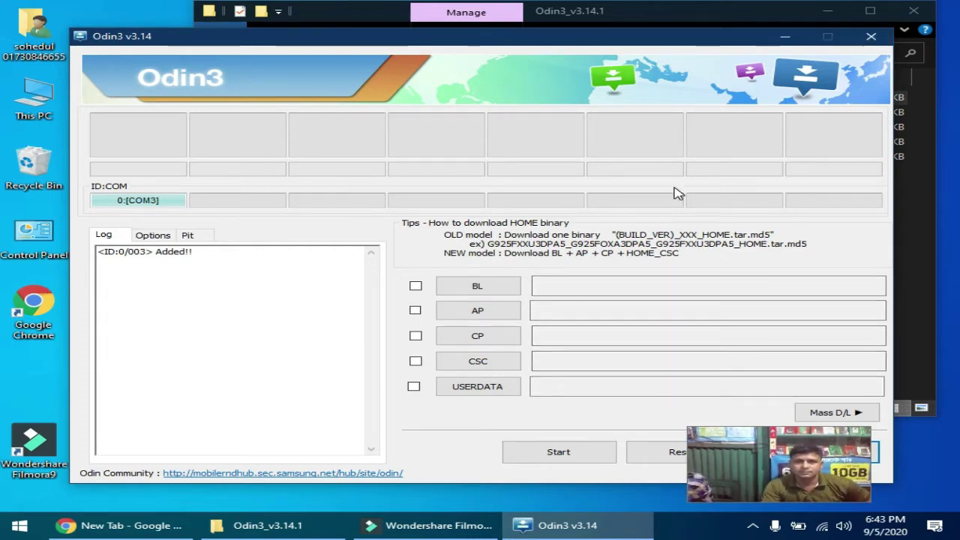
Step: Load the BL_G532GDXU1APL1 firmware file from the samsung folder's G532GDXU1APL1_OLE1APK3 firmware folder as the BL file
{"action": "left_click", "coordinate": [484, 288]}
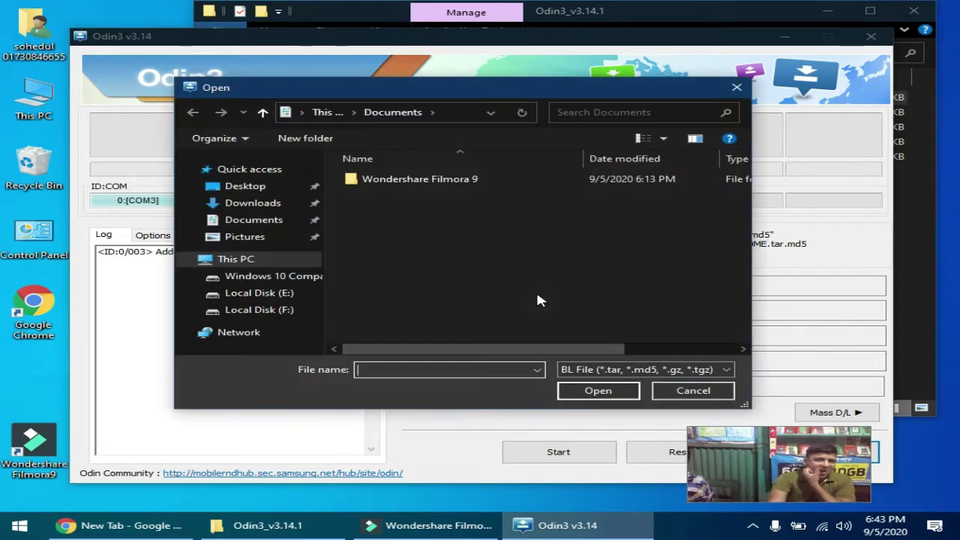
{"action": "left_click", "coordinate": [243, 187]}
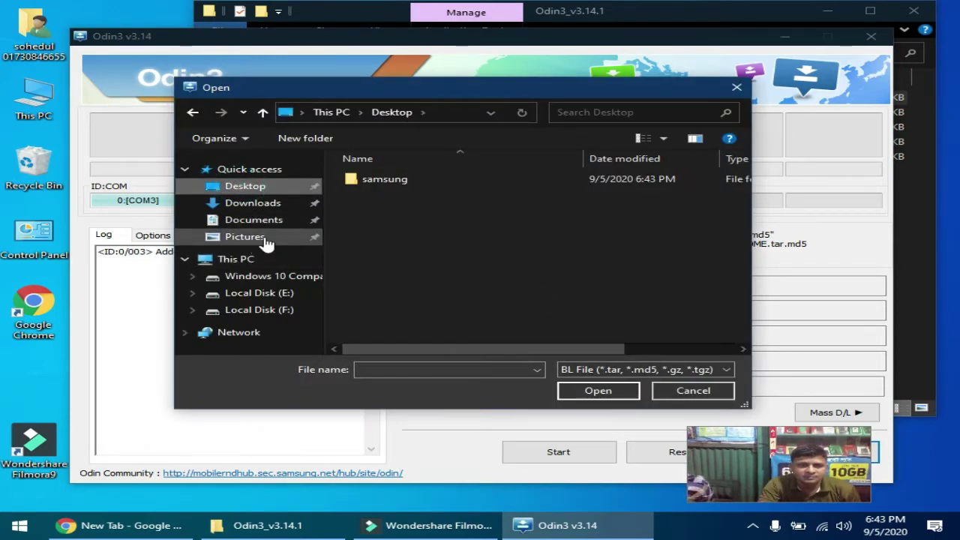
{"action": "double_click", "coordinate": [387, 182]}
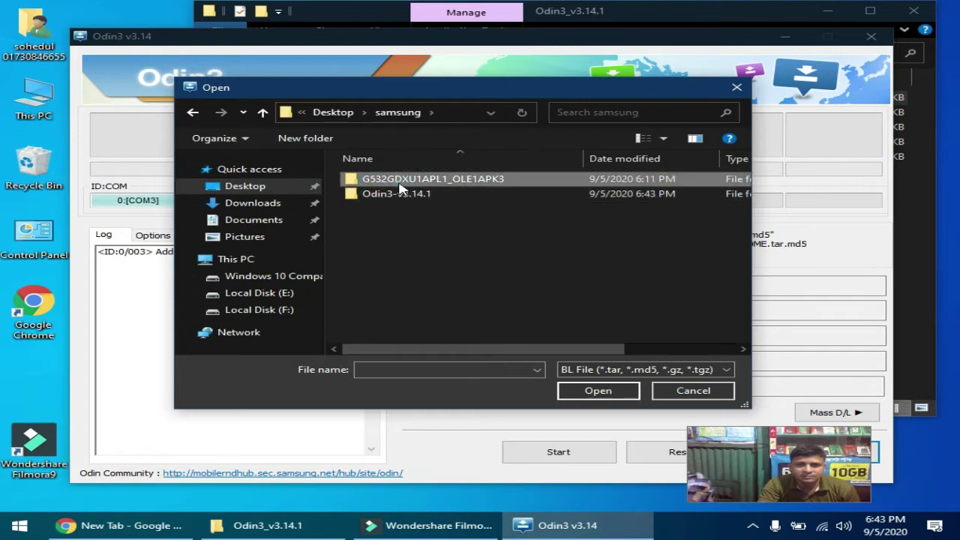
{"action": "double_click", "coordinate": [399, 185]}
{"action": "double_click", "coordinate": [400, 185]}
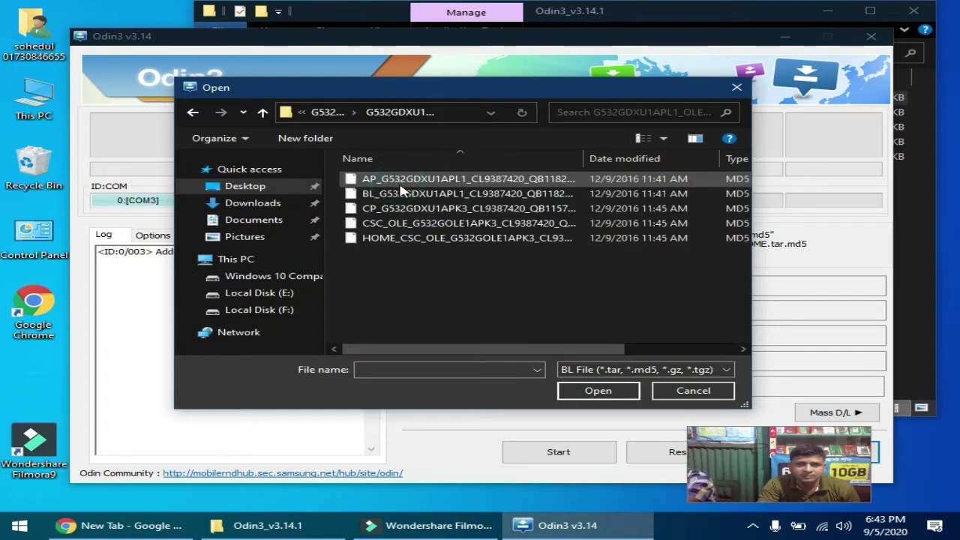
{"action": "left_click_drag", "start_coordinate": [412, 85], "coordinate": [435, 150]}
{"action": "double_click", "coordinate": [397, 252]}
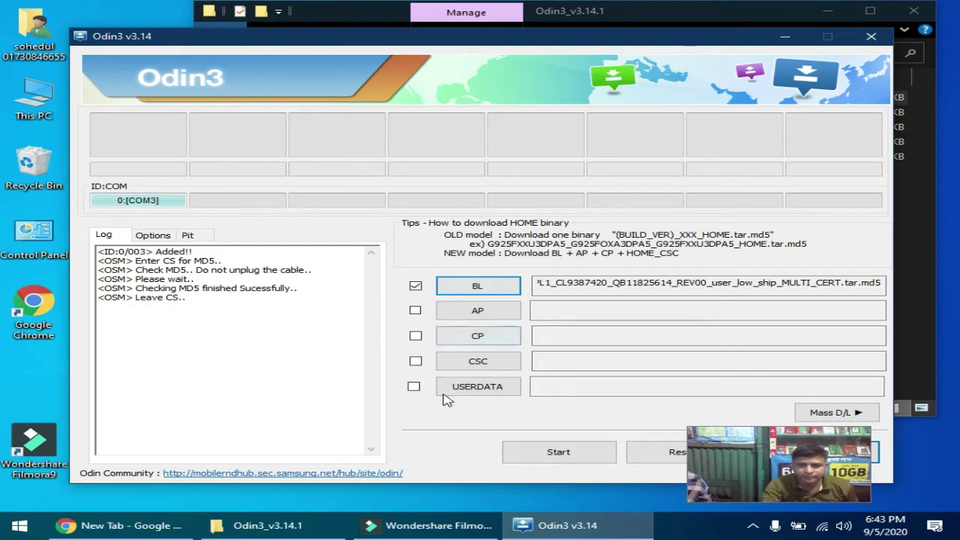
Step: Load the CSC_OLE_G532GOLE1APK3 file into the CSC slot and the CP_G532GDXU1APK3 file into the CP slot
{"action": "left_click", "coordinate": [461, 335]}
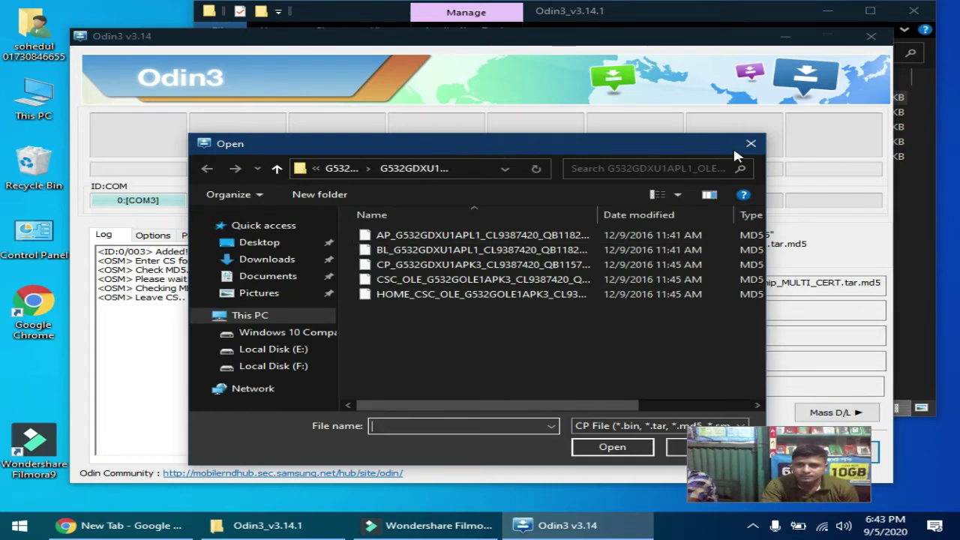
{"action": "left_click", "coordinate": [752, 143]}
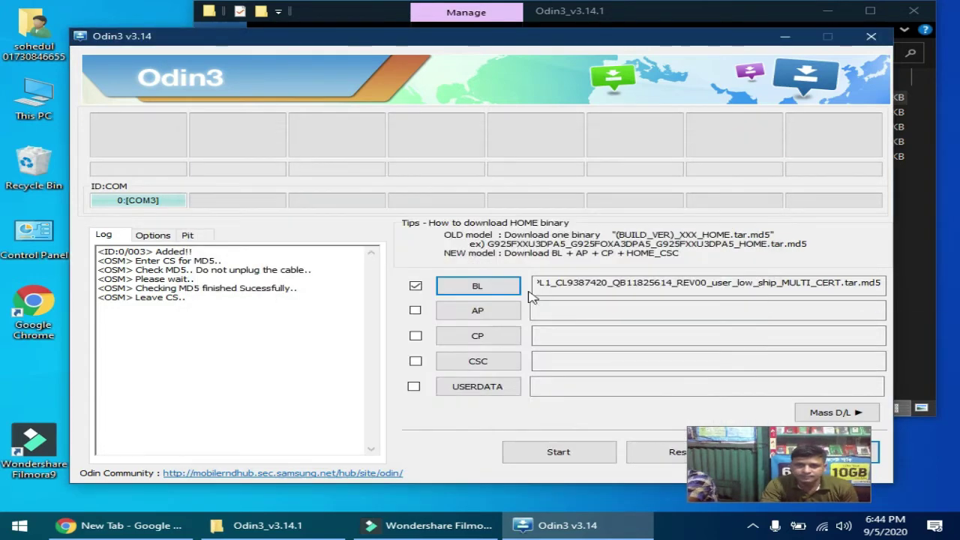
{"action": "left_click", "coordinate": [484, 363]}
{"action": "double_click", "coordinate": [385, 277]}
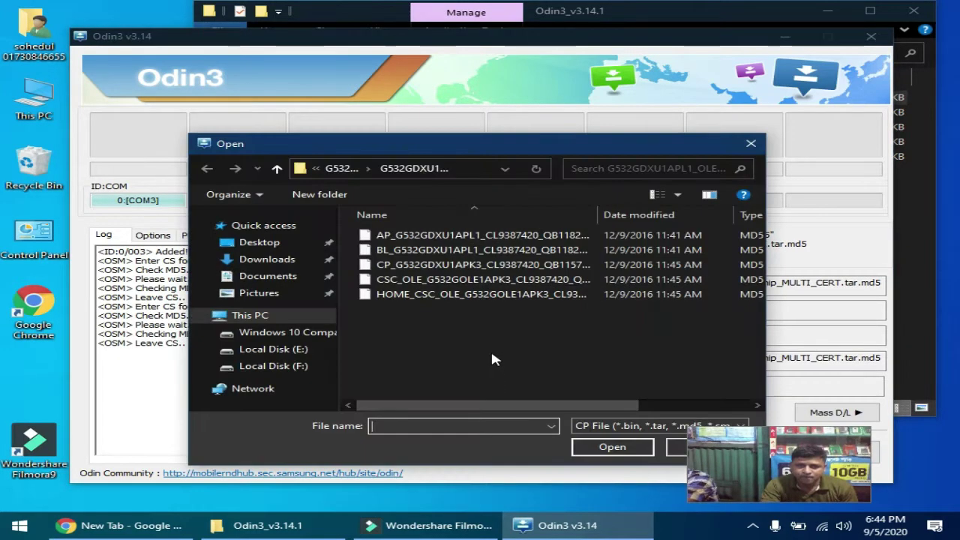
{"action": "double_click", "coordinate": [386, 269]}
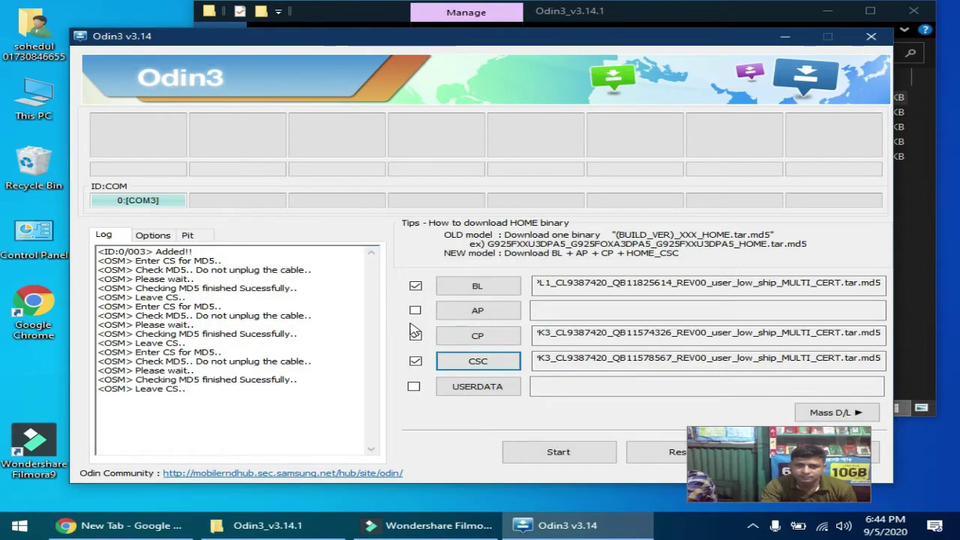
Step: Load the AP_G532GDXU1APL1 firmware file into the AP slot
{"action": "left_click", "coordinate": [491, 310]}
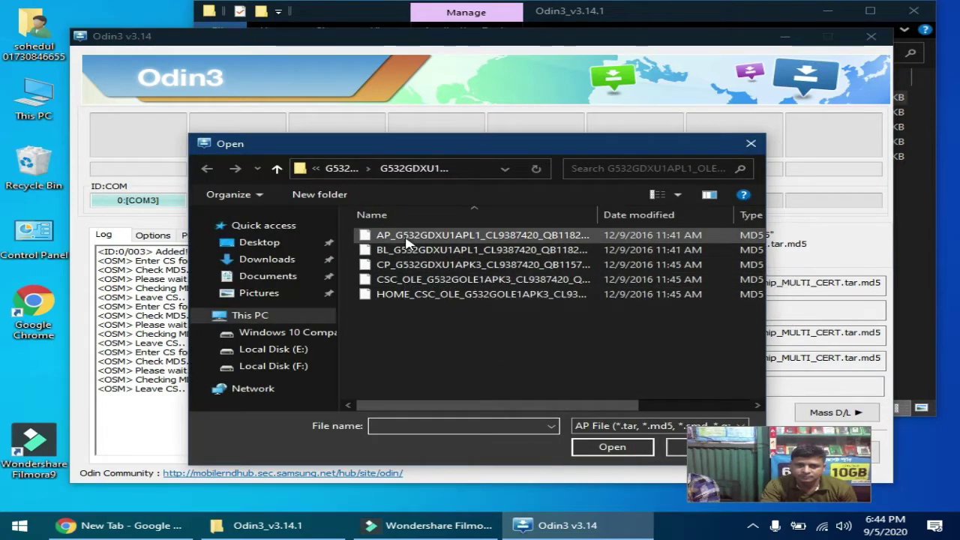
{"action": "left_click_drag", "start_coordinate": [475, 145], "coordinate": [521, 180]}
{"action": "left_click", "coordinate": [541, 269]}
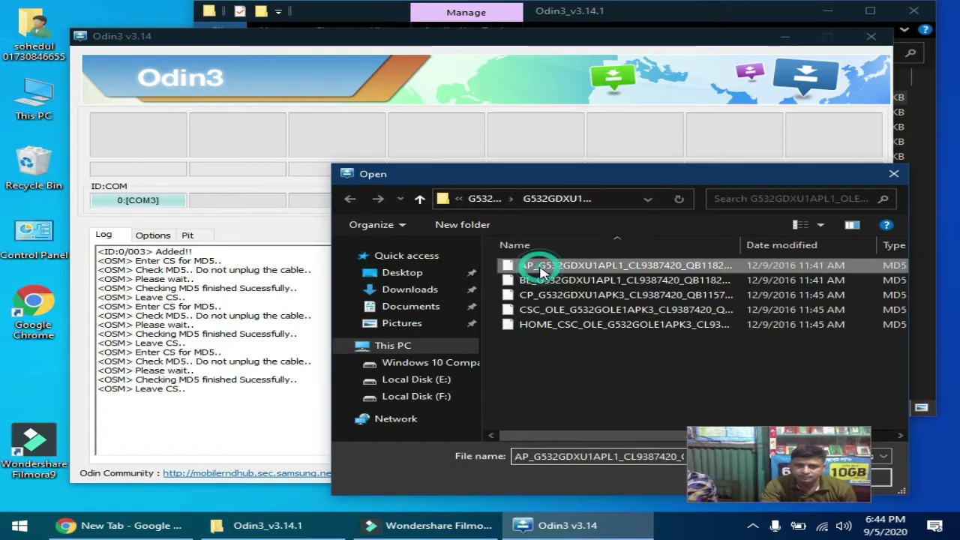
{"action": "double_click", "coordinate": [545, 266]}
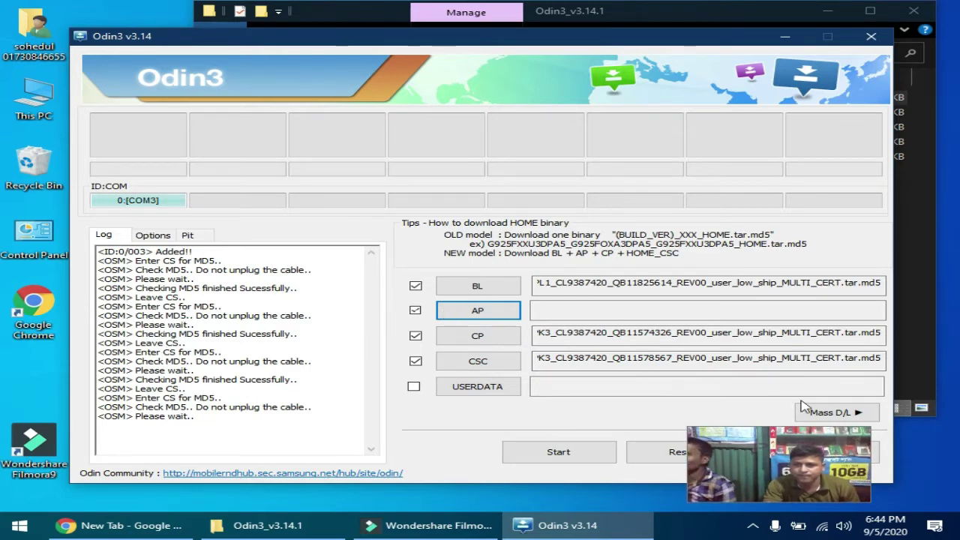
{"action": "left_click", "coordinate": [784, 427]}
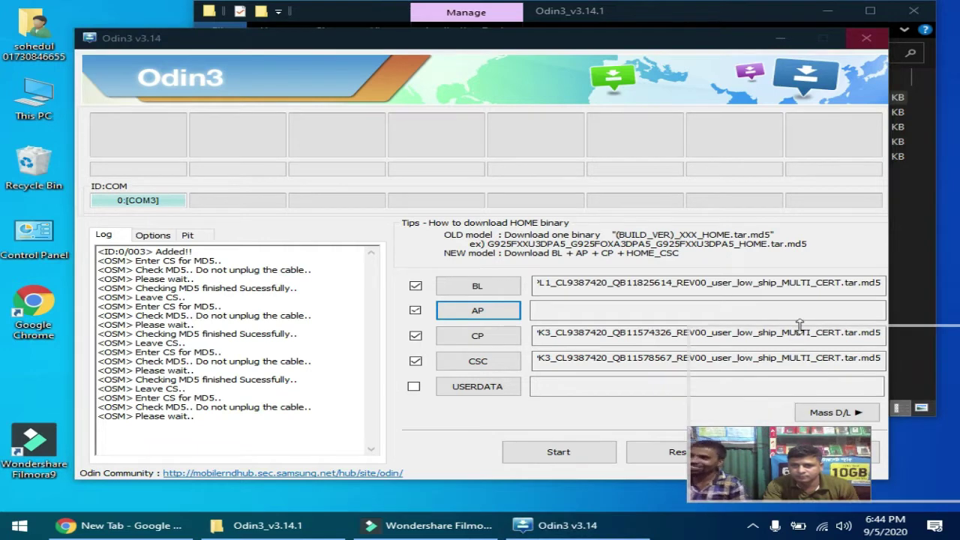
{"action": "left_click_drag", "start_coordinate": [784, 427], "coordinate": [793, 337]}
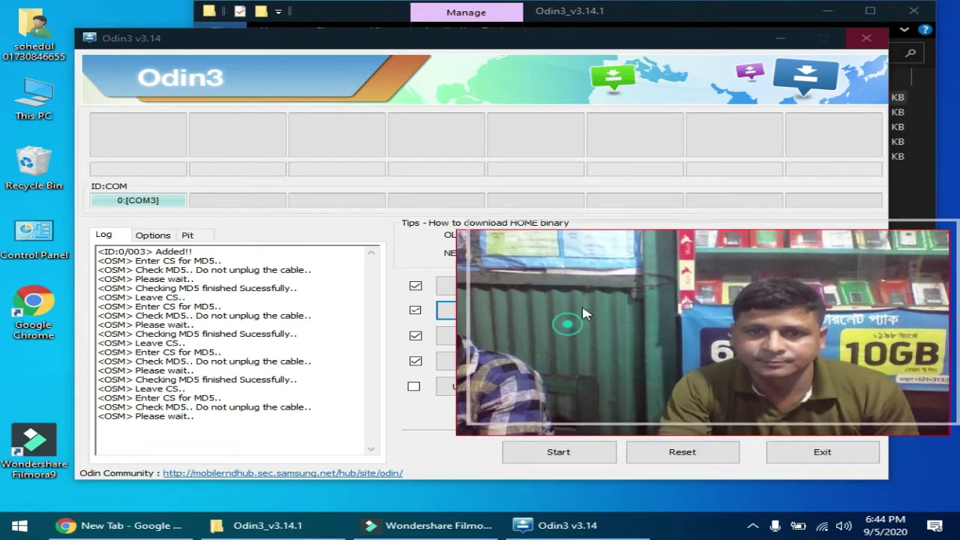
{"action": "left_click_drag", "start_coordinate": [568, 327], "coordinate": [595, 272]}
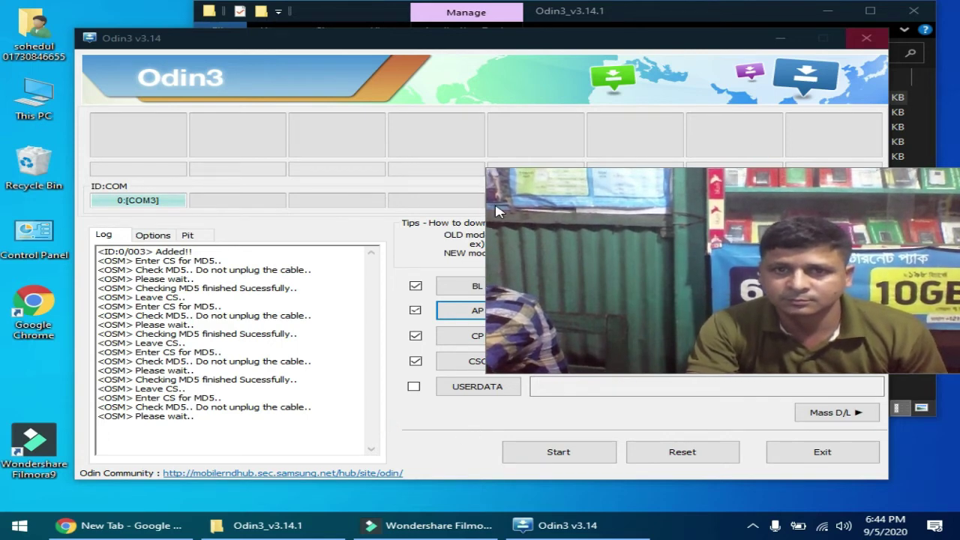
{"action": "left_click_drag", "start_coordinate": [484, 195], "coordinate": [638, 226]}
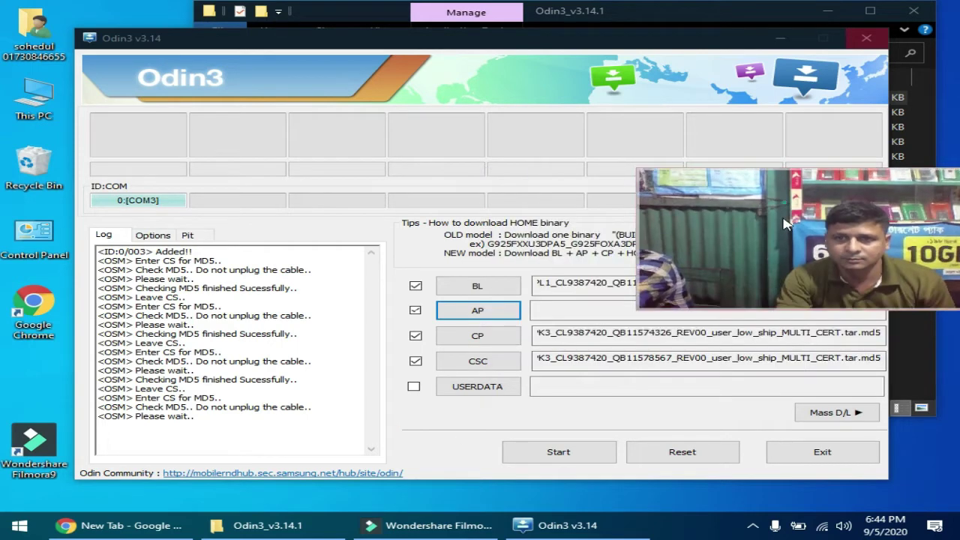
{"action": "left_click_drag", "start_coordinate": [697, 406], "coordinate": [704, 384]}
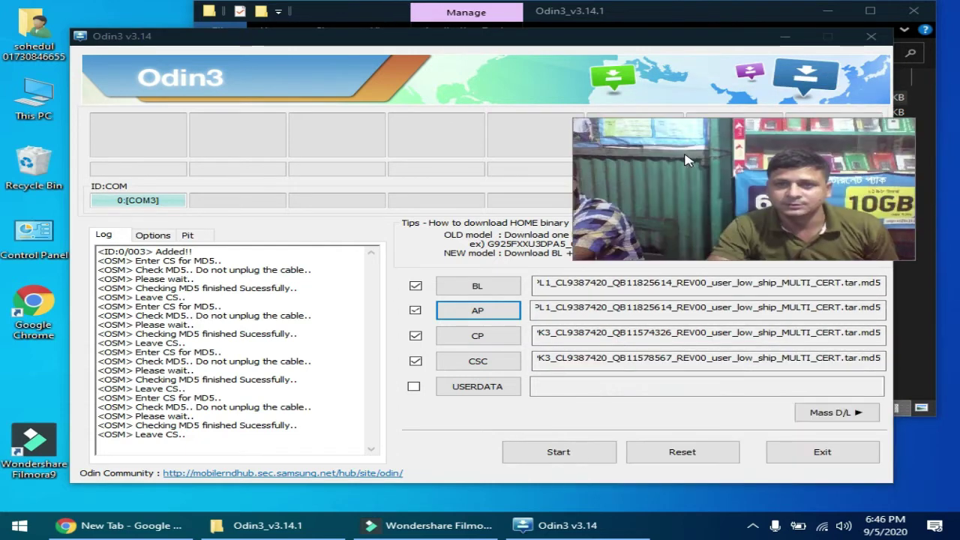
Step: Start flashing the loaded BL, AP, CP and CSC files to the connected phone
{"action": "left_click", "coordinate": [547, 455]}
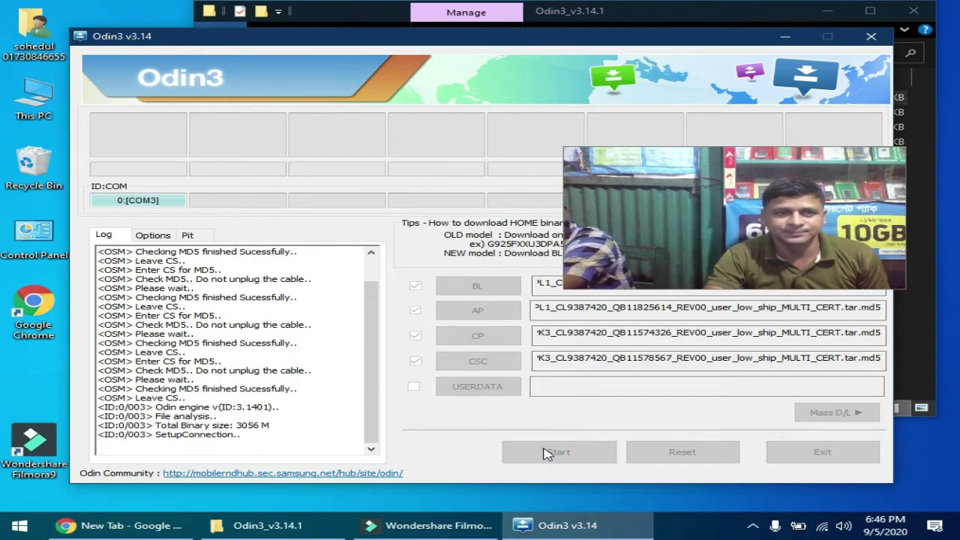